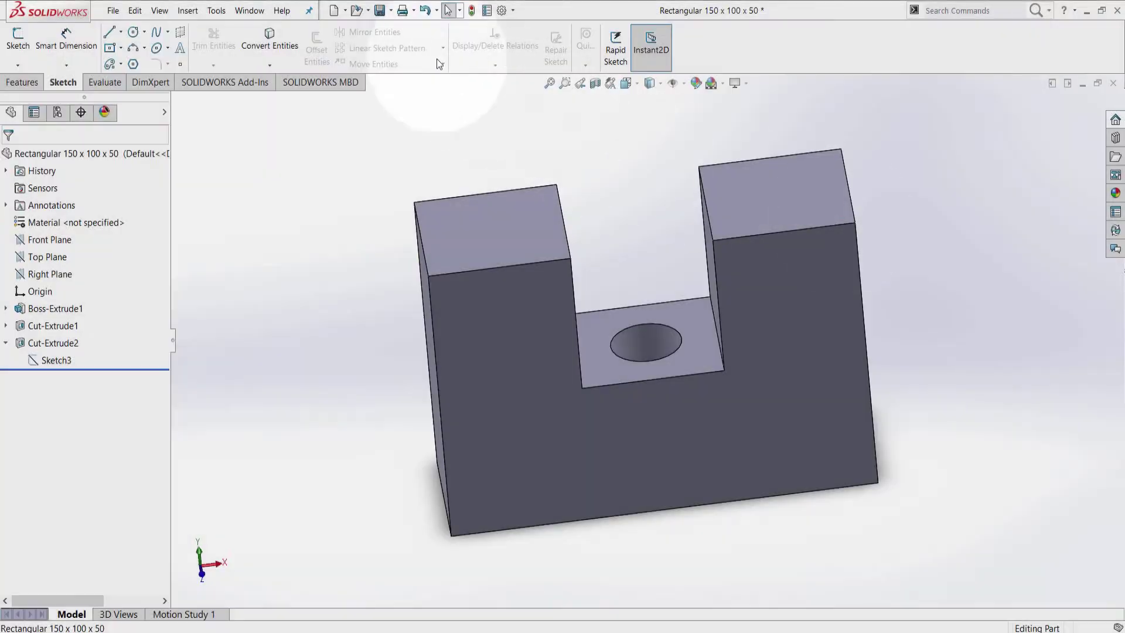
Bring up the new-document options list on the standard toolbar.
{"action": "left_click", "coordinate": [345, 10]}
Make an A4 (ISO) drawing from the block with a Back base view plus projected side and top views.
{"action": "left_click", "coordinate": [347, 42]}
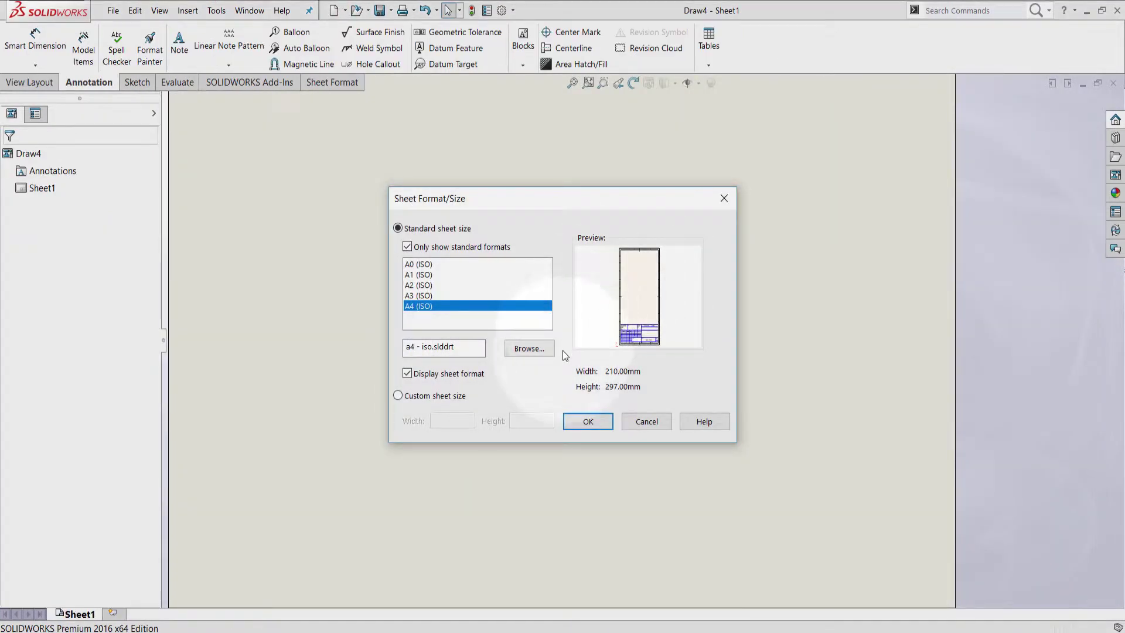
{"action": "left_click", "coordinate": [589, 420]}
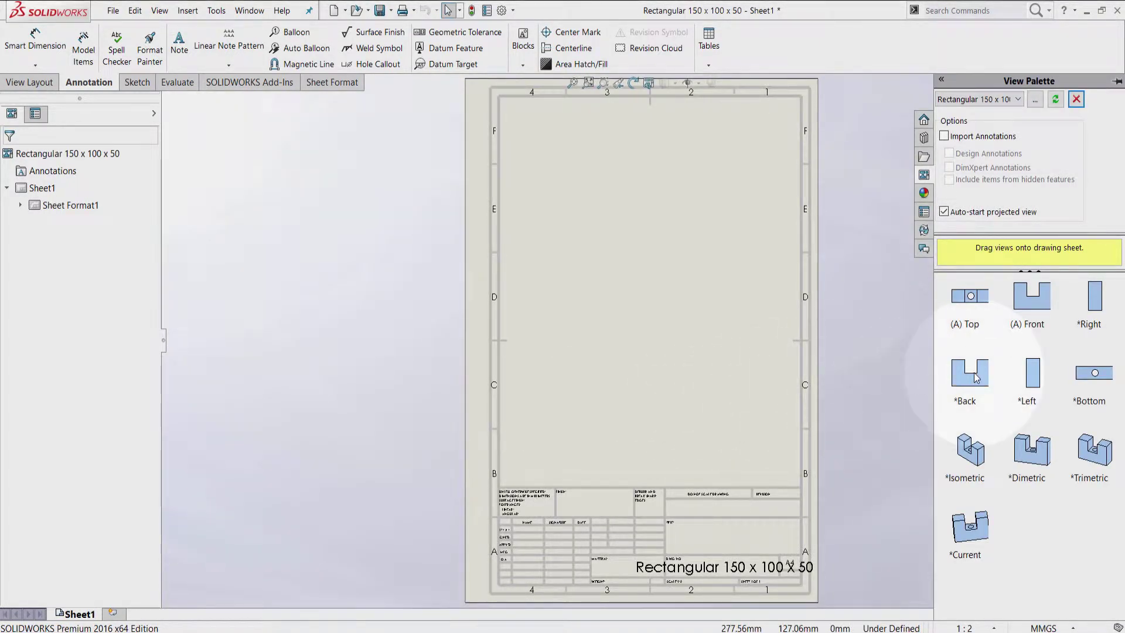
{"action": "left_click_drag", "start_coordinate": [972, 377], "coordinate": [669, 360]}
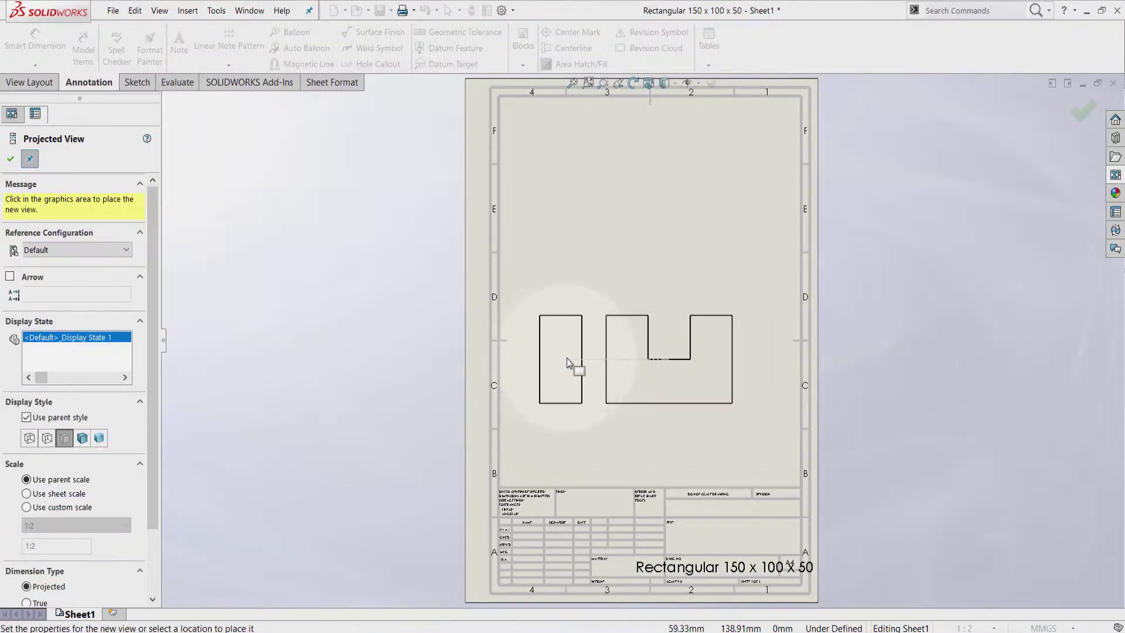
{"action": "left_click", "coordinate": [568, 358]}
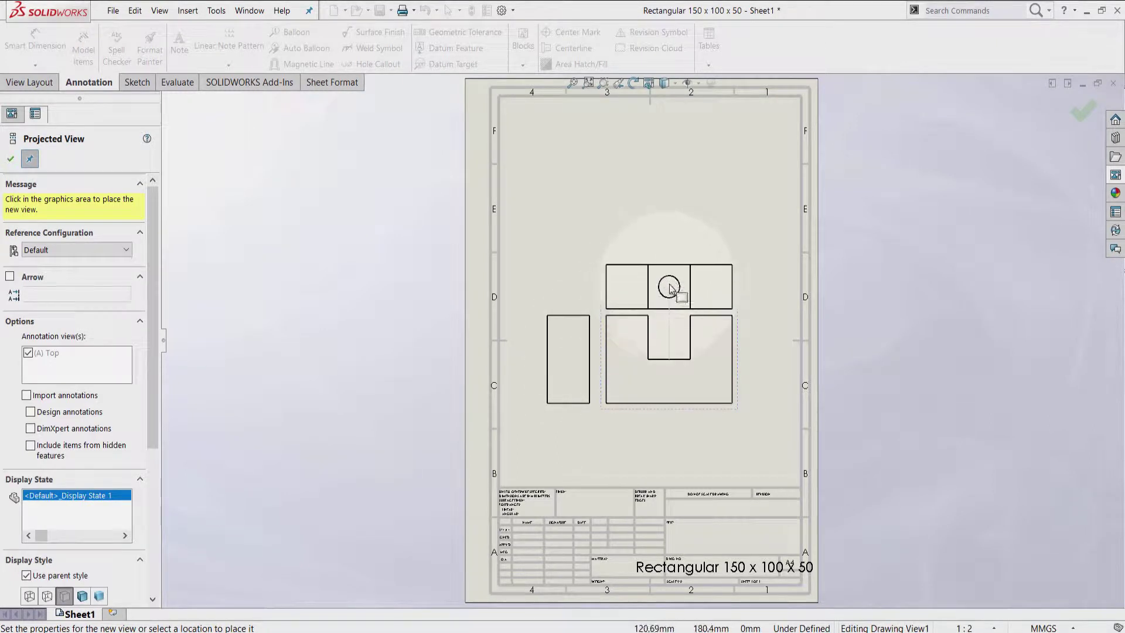
{"action": "left_click", "coordinate": [681, 273]}
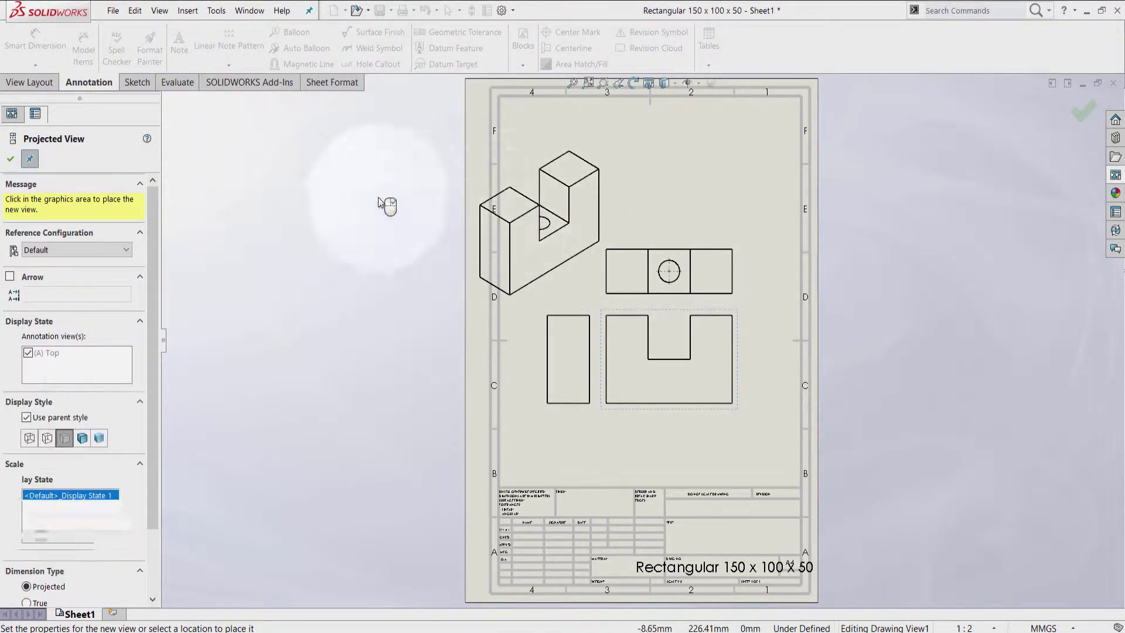
Shift the front view and its aligned views down-right, and nudge the isometric view inward.
{"action": "left_click", "coordinate": [11, 158]}
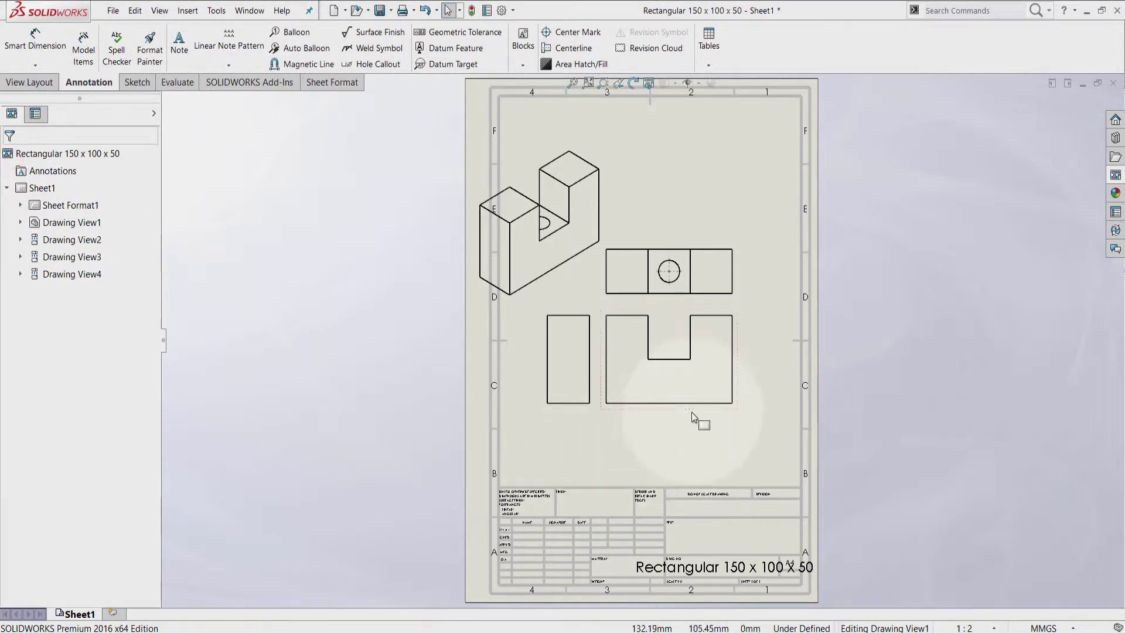
{"action": "mouse_move", "coordinate": [695, 410]}
{"action": "left_mouse_down"}
{"action": "mouse_move", "coordinate": [711, 415]}
{"action": "mouse_move", "coordinate": [718, 453]}
{"action": "mouse_move", "coordinate": [740, 466]}
{"action": "left_mouse_up"}
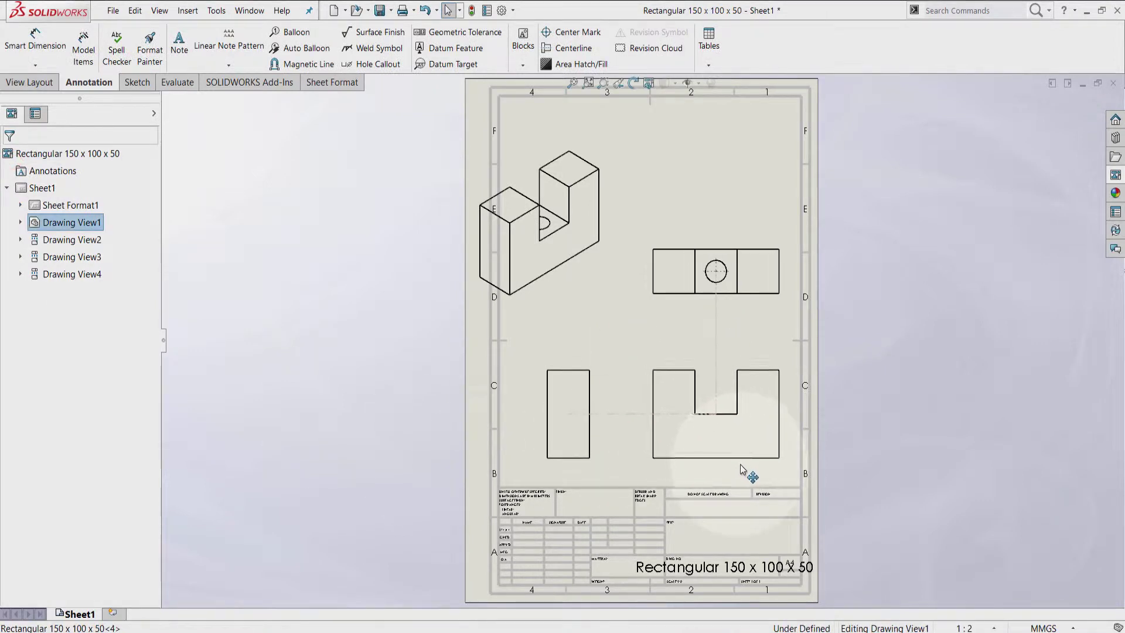
{"action": "mouse_move", "coordinate": [554, 303]}
{"action": "left_mouse_down"}
{"action": "mouse_move", "coordinate": [595, 334]}
{"action": "mouse_move", "coordinate": [583, 341]}
{"action": "left_mouse_up"}
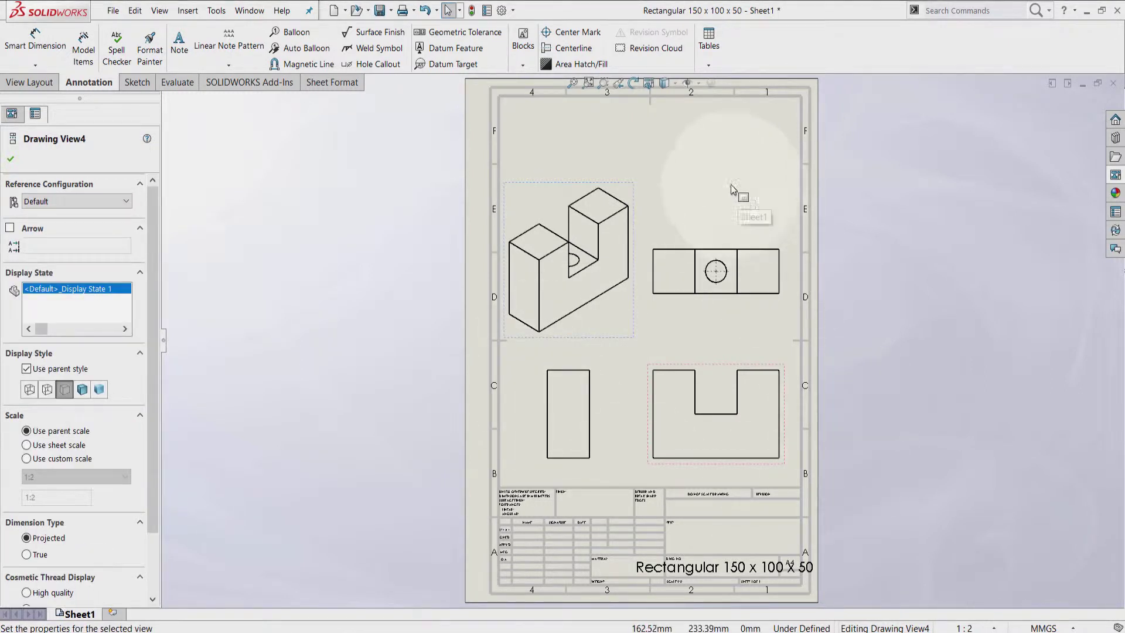
{"action": "left_click", "coordinate": [11, 158]}
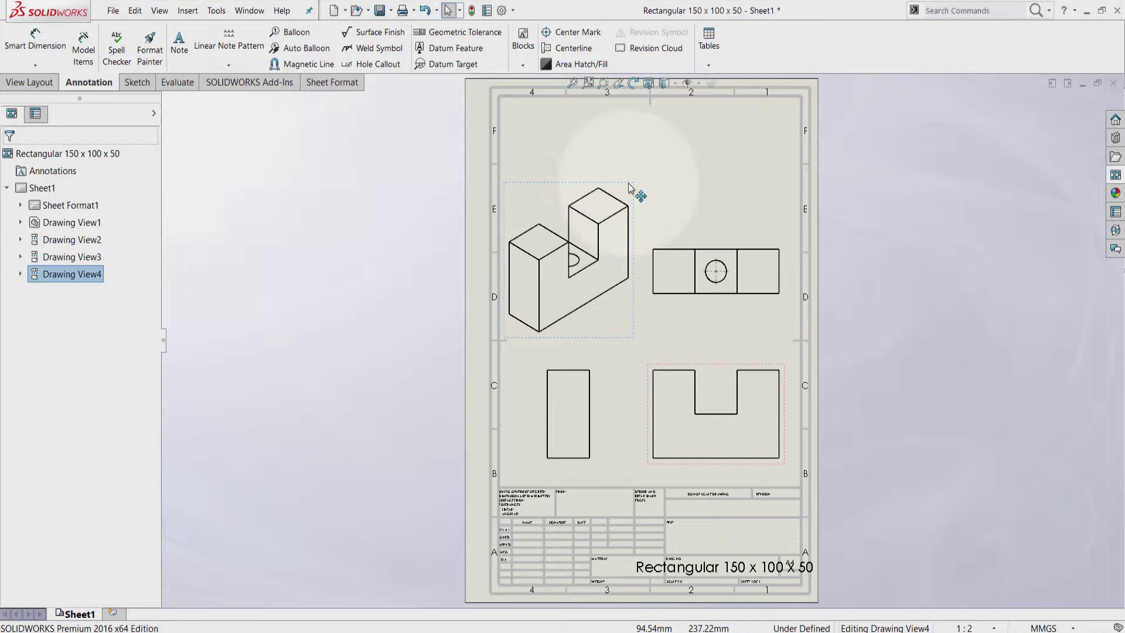
{"action": "left_click", "coordinate": [668, 176]}
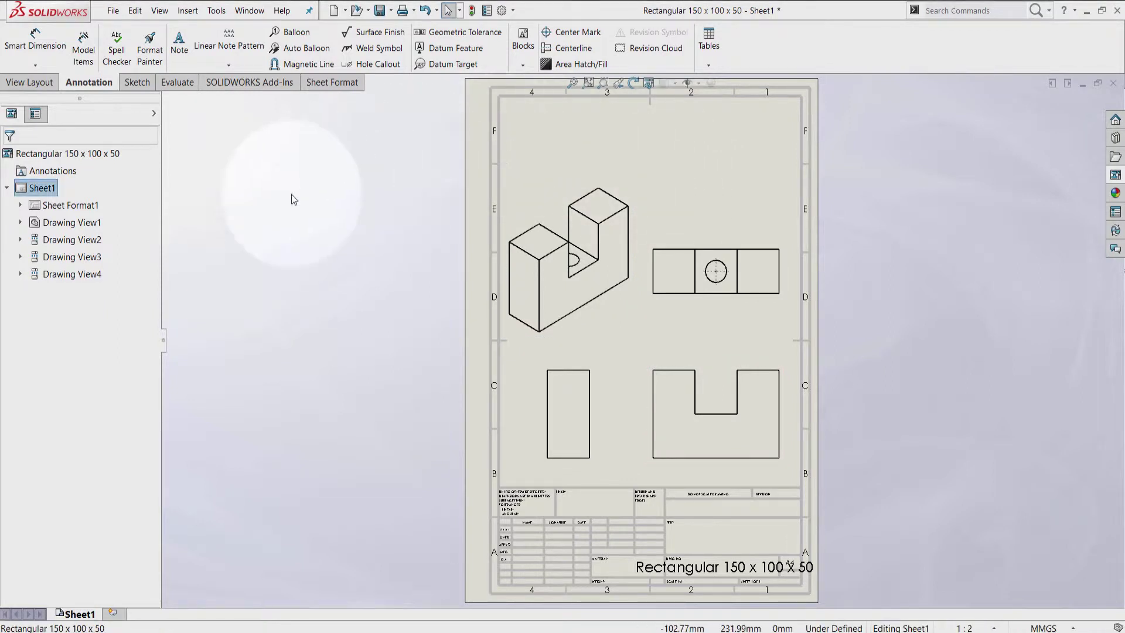
Dimension the left upright's top edge as 50 in the front view, then select the right upright's edge.
{"action": "left_click", "coordinate": [30, 41]}
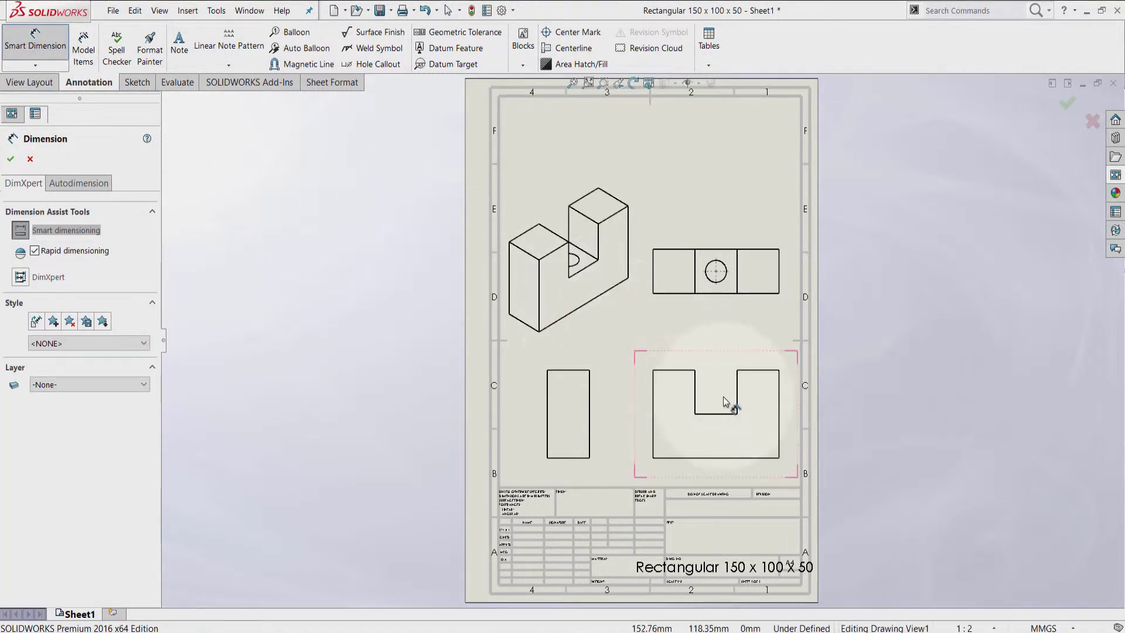
{"action": "scroll", "coordinate": [727, 416], "scroll_direction": "down", "scroll_amount": 4}
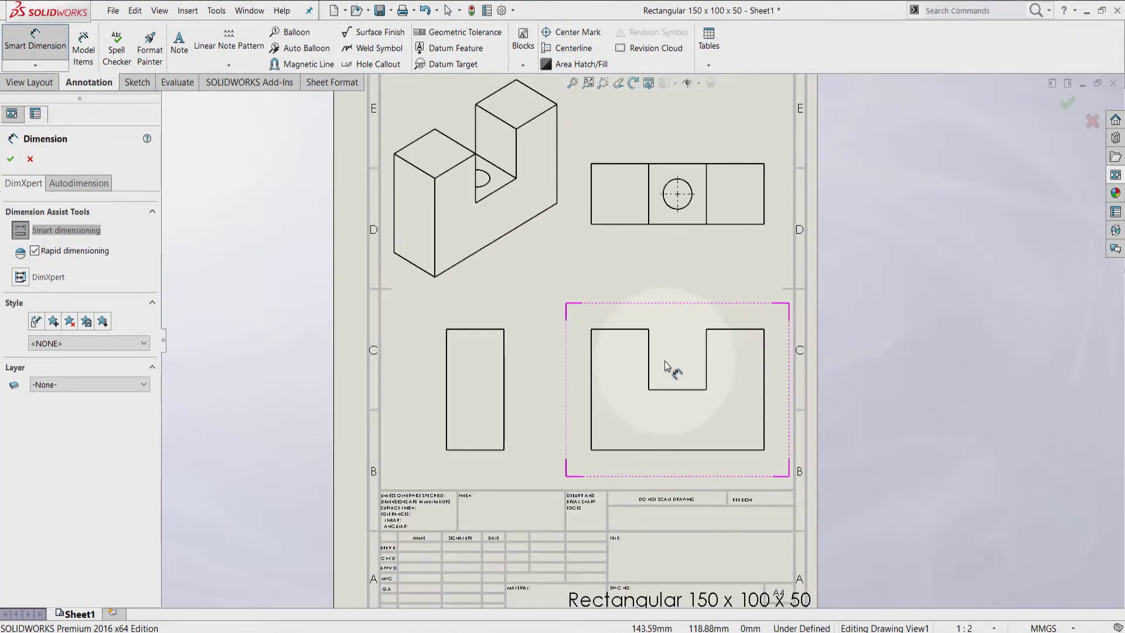
{"action": "scroll", "coordinate": [668, 367], "scroll_direction": "down", "scroll_amount": 1}
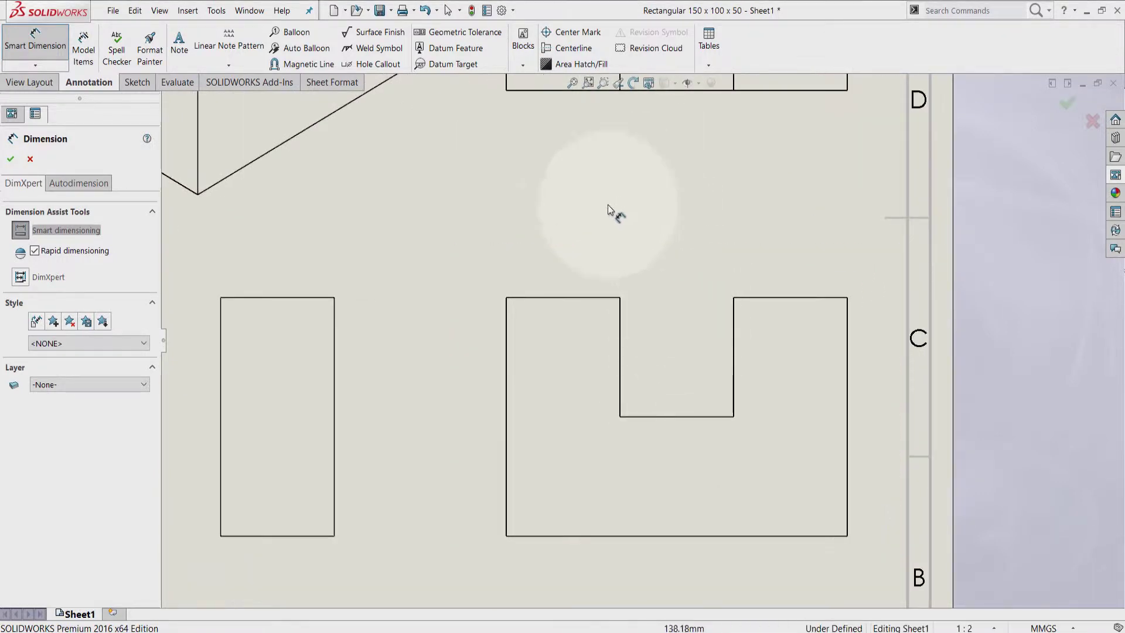
{"action": "left_click", "coordinate": [550, 300]}
{"action": "left_click", "coordinate": [587, 187]}
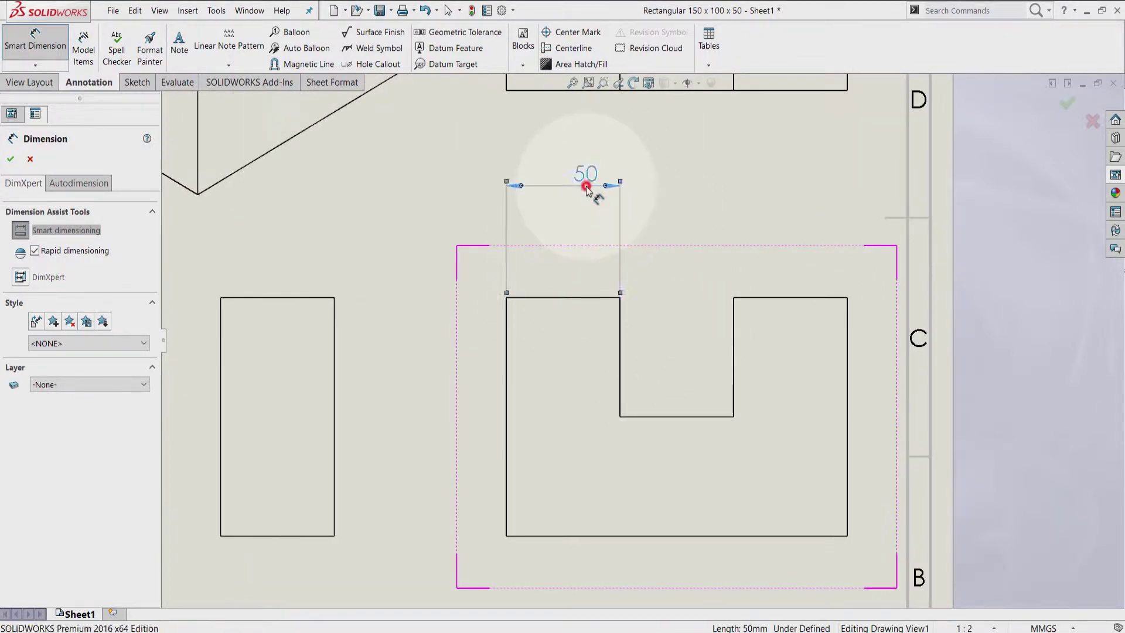
{"action": "left_click", "coordinate": [759, 302]}
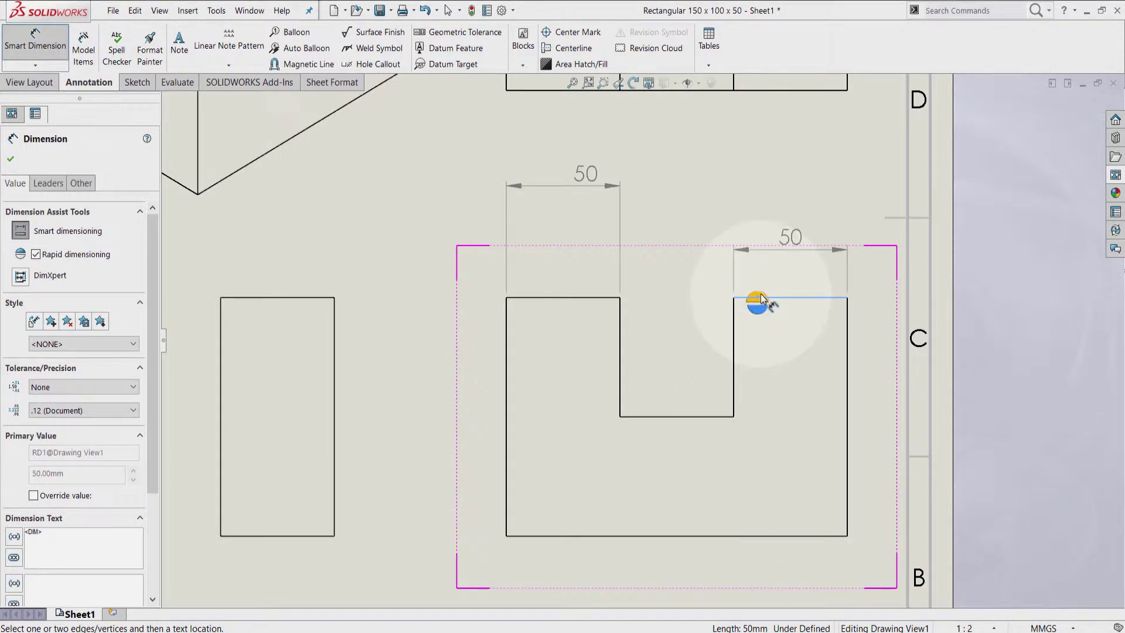
{"action": "left_click", "coordinate": [760, 301]}
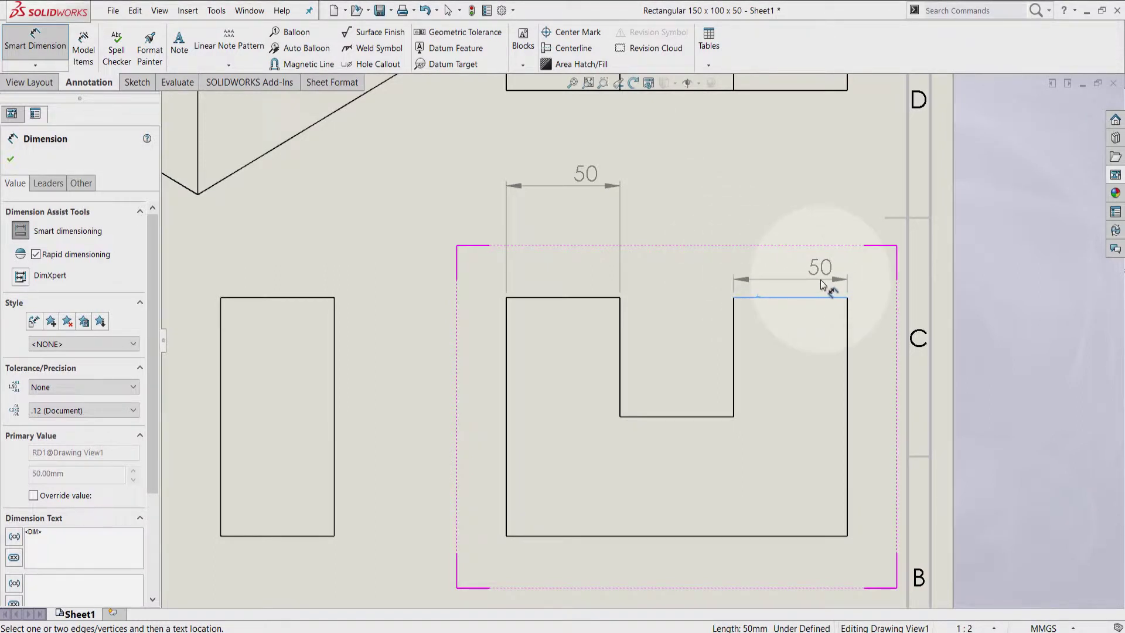
Place the right upright's 50, the 50 notch width and the 100 overall height dimensions.
{"action": "left_click", "coordinate": [805, 276]}
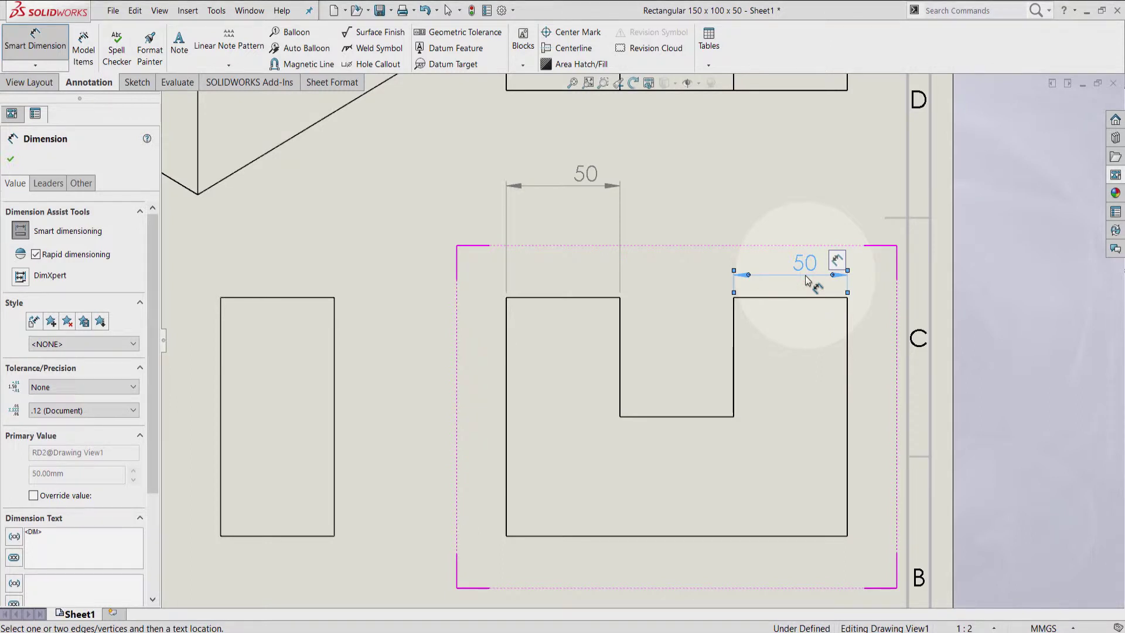
{"action": "left_click", "coordinate": [734, 342]}
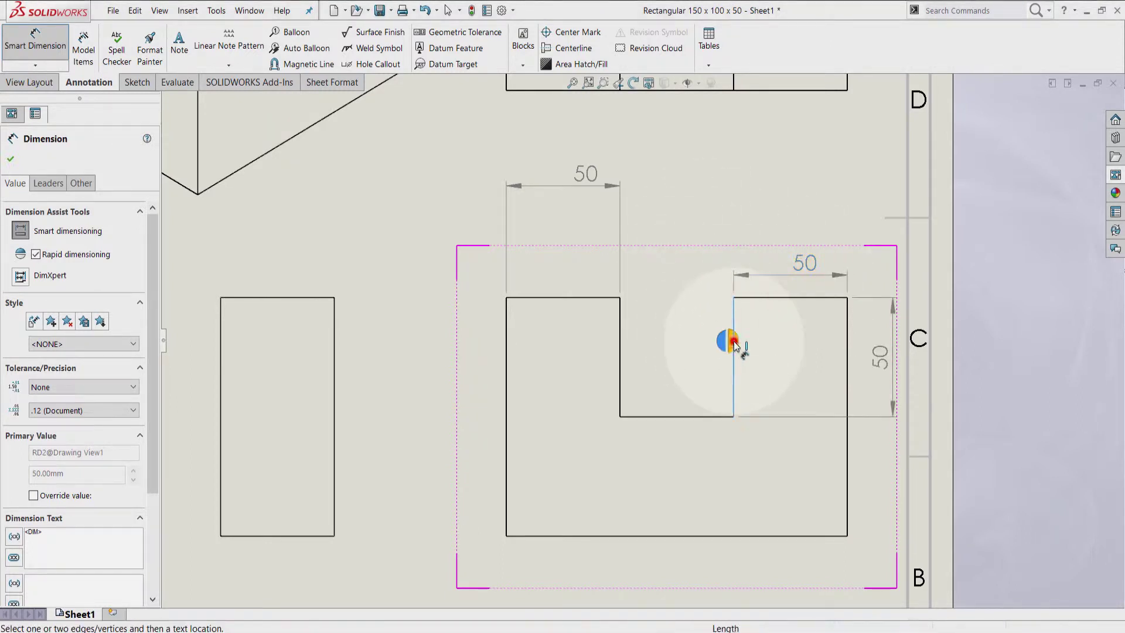
{"action": "left_click", "coordinate": [620, 354]}
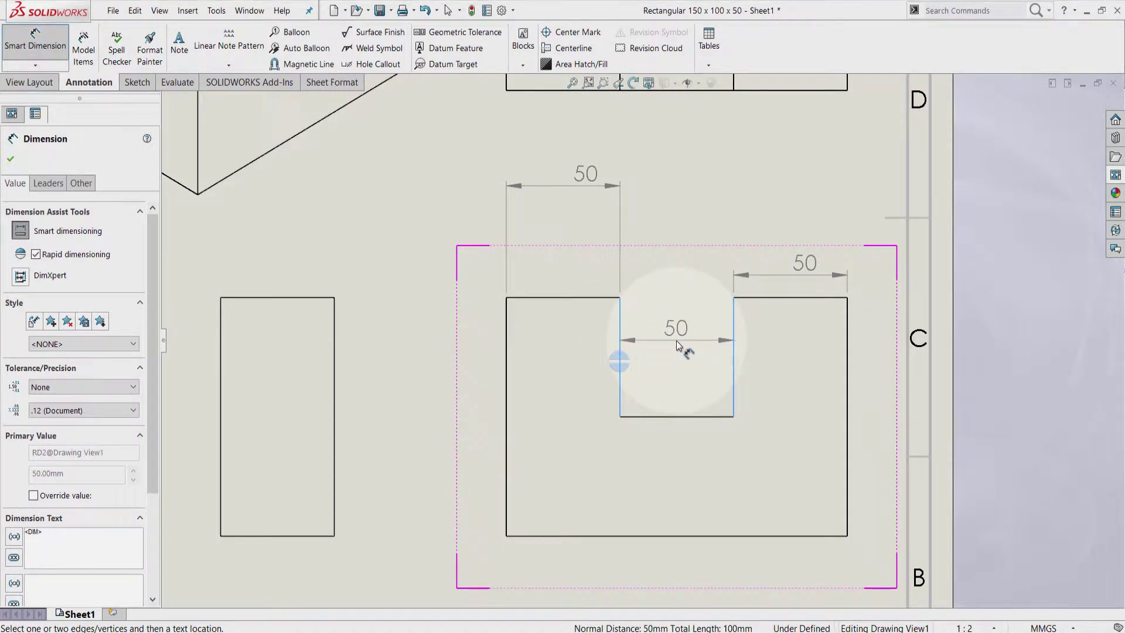
{"action": "left_click", "coordinate": [676, 340]}
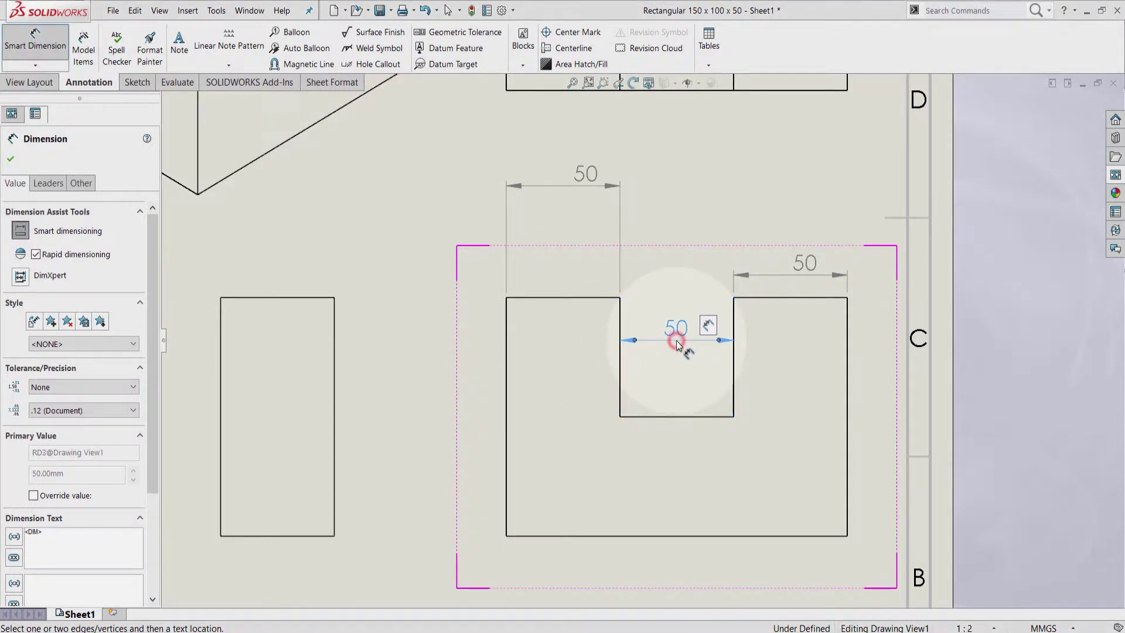
{"action": "left_click", "coordinate": [508, 405]}
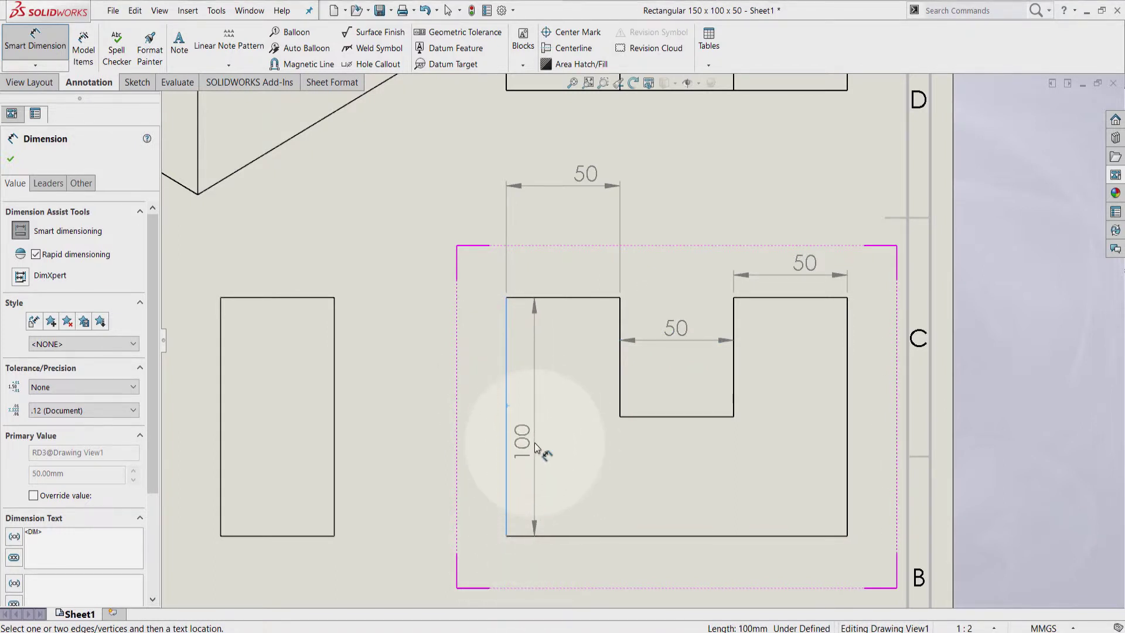
{"action": "left_click", "coordinate": [535, 441]}
{"action": "key", "text": "Escape"}
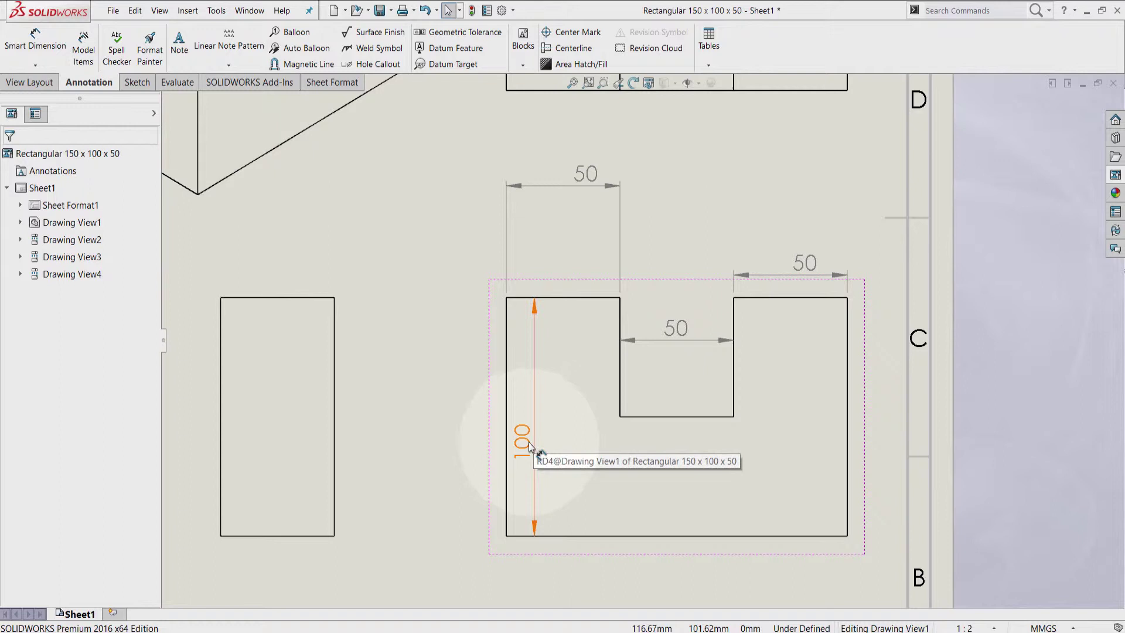
Add a 50 notch-depth dimension from the notch's right inner edge.
{"action": "key", "text": "d"}
{"action": "left_click", "coordinate": [733, 381]}
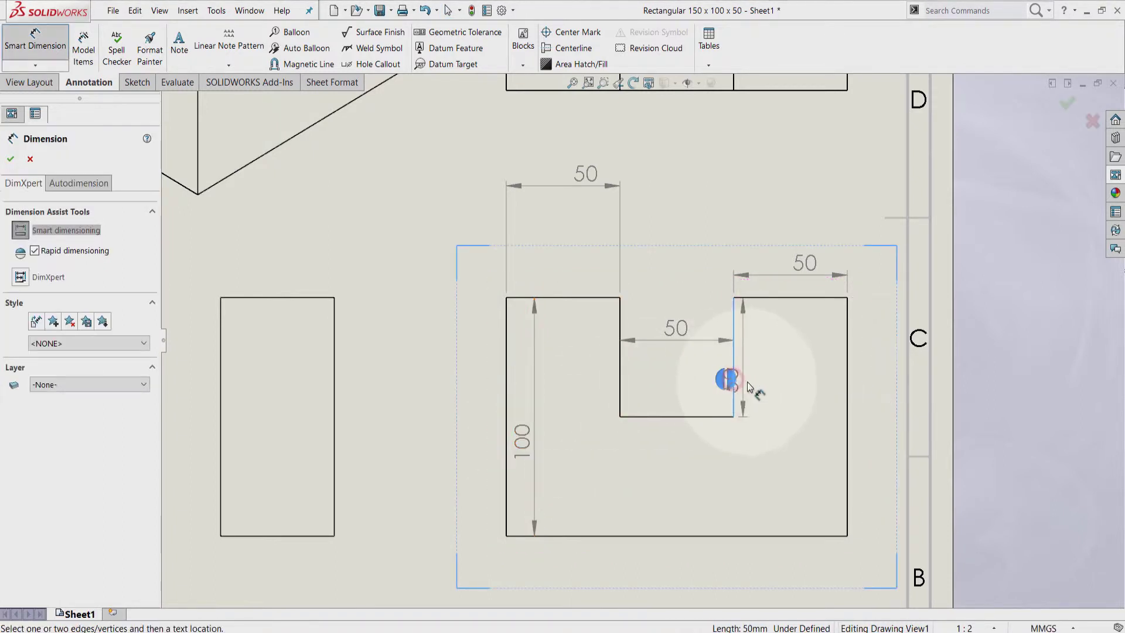
{"action": "left_click", "coordinate": [767, 385]}
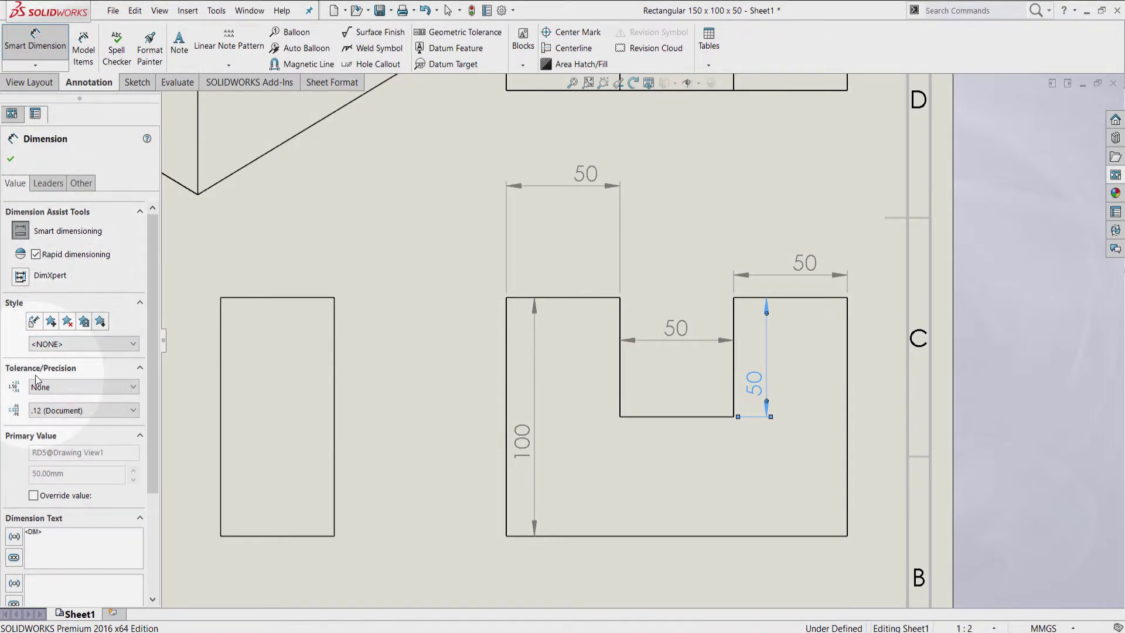
Give the depth dimension a Bilateral tolerance with a 0.5 mm value.
{"action": "left_click", "coordinate": [135, 388]}
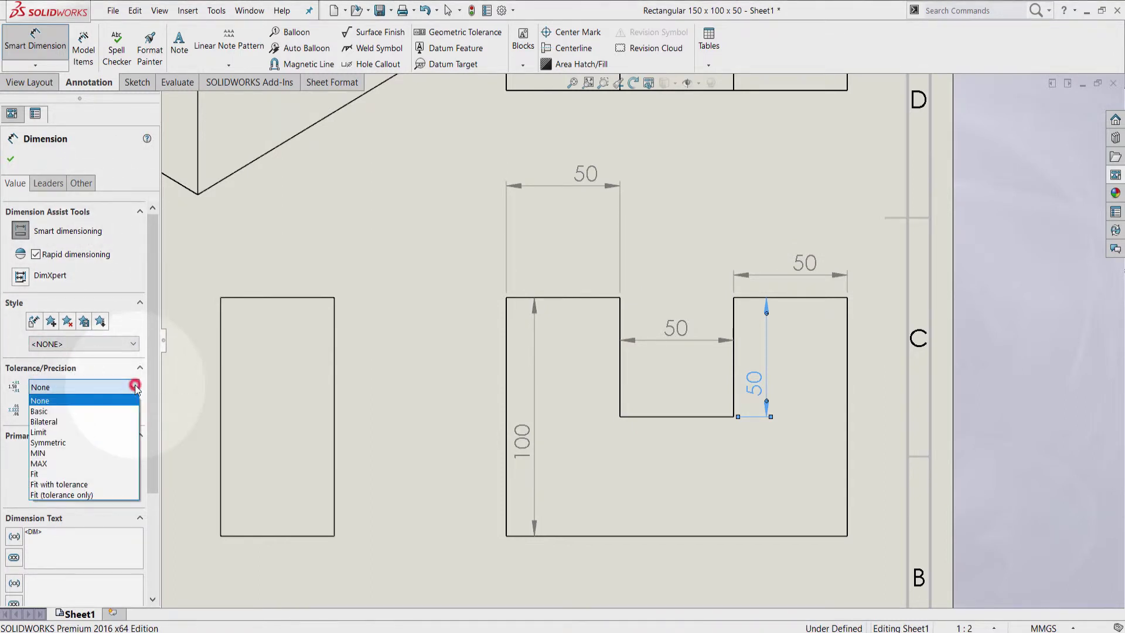
{"action": "left_click", "coordinate": [79, 422]}
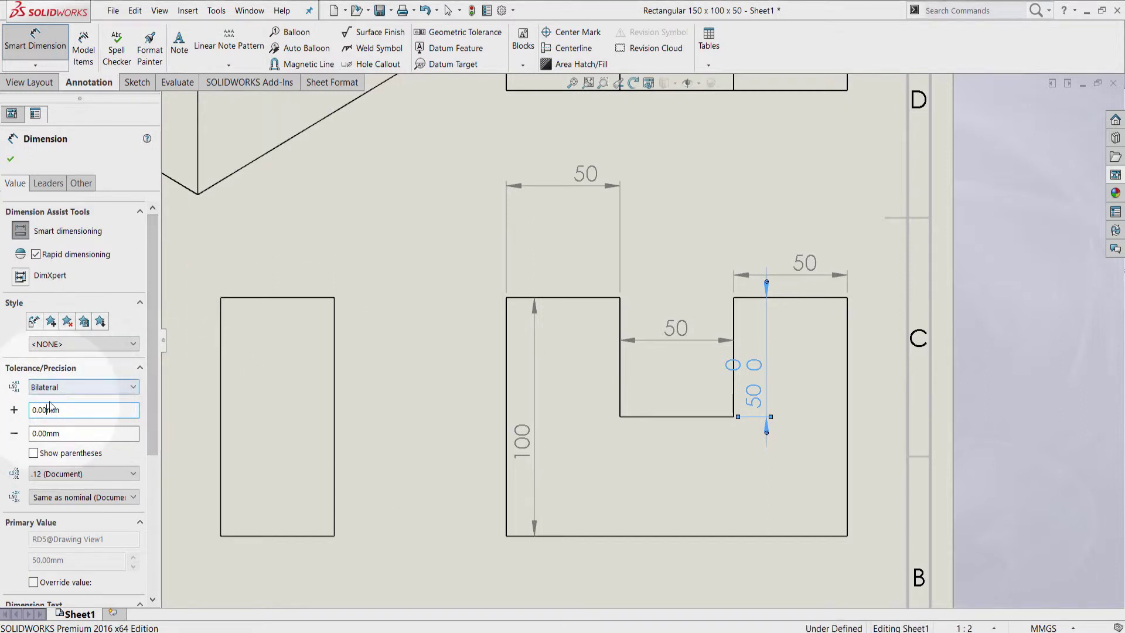
{"action": "key", "text": "BackSpace"}
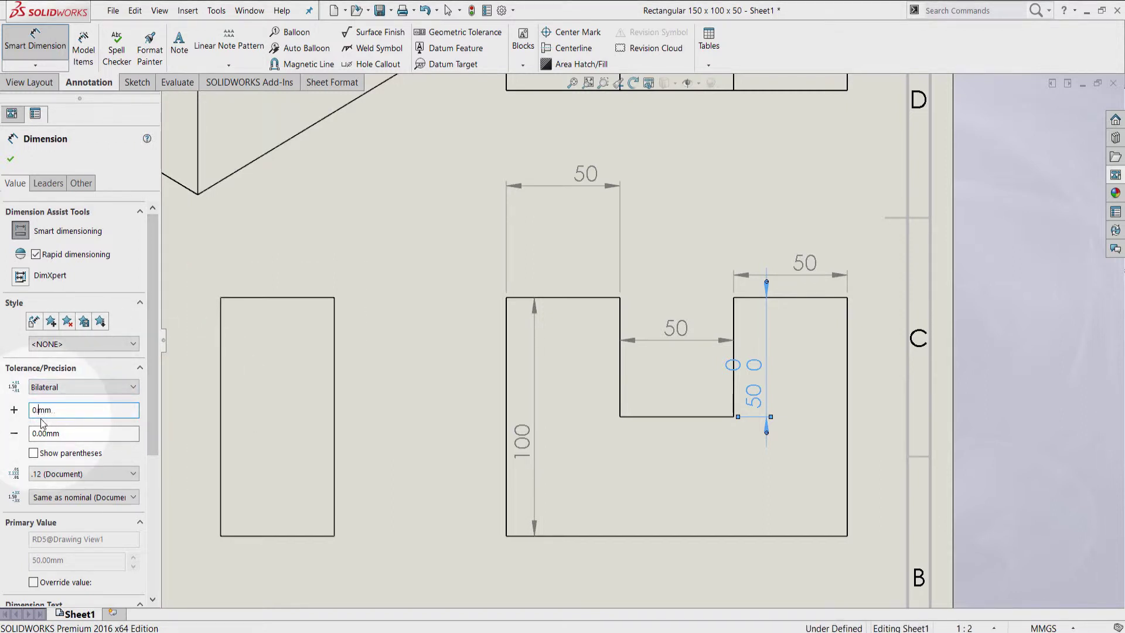
{"action": "type", "text": ".5"}
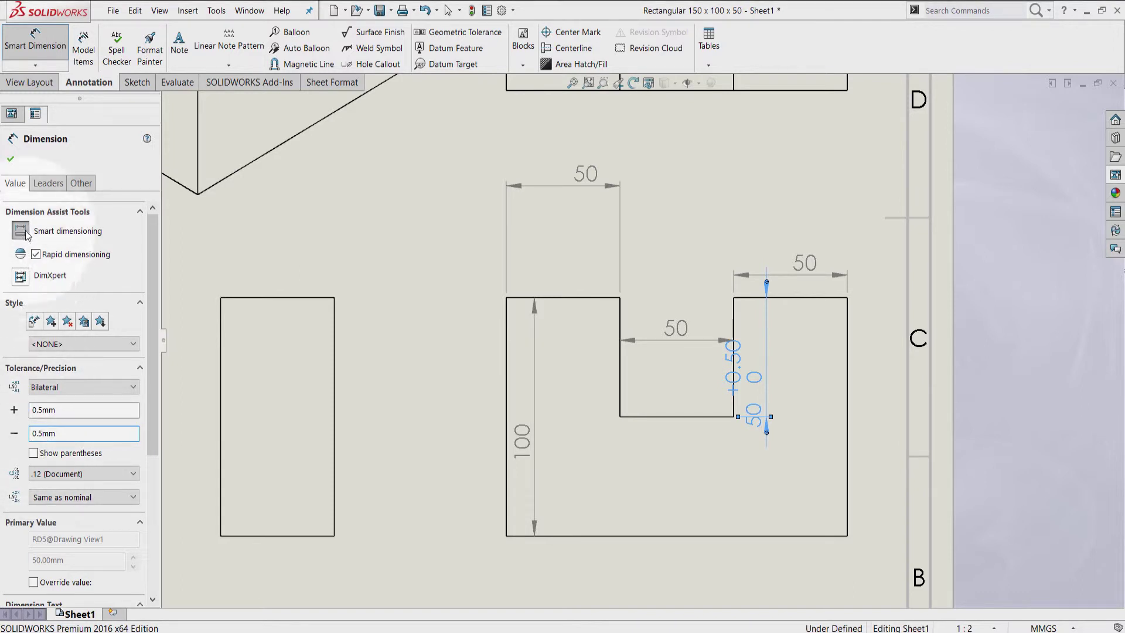
Confirm the ±0.50 tolerance, move the 50 depth dimension right, and show it in parentheses.
{"action": "left_click", "coordinate": [10, 158]}
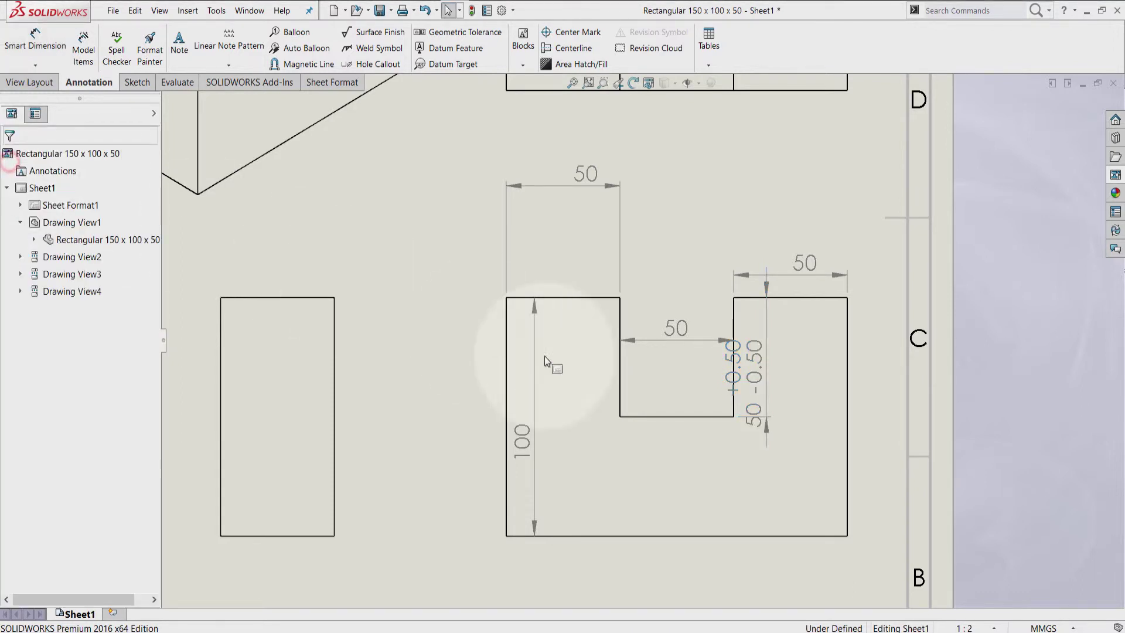
{"action": "left_click_drag", "start_coordinate": [762, 377], "coordinate": [803, 380]}
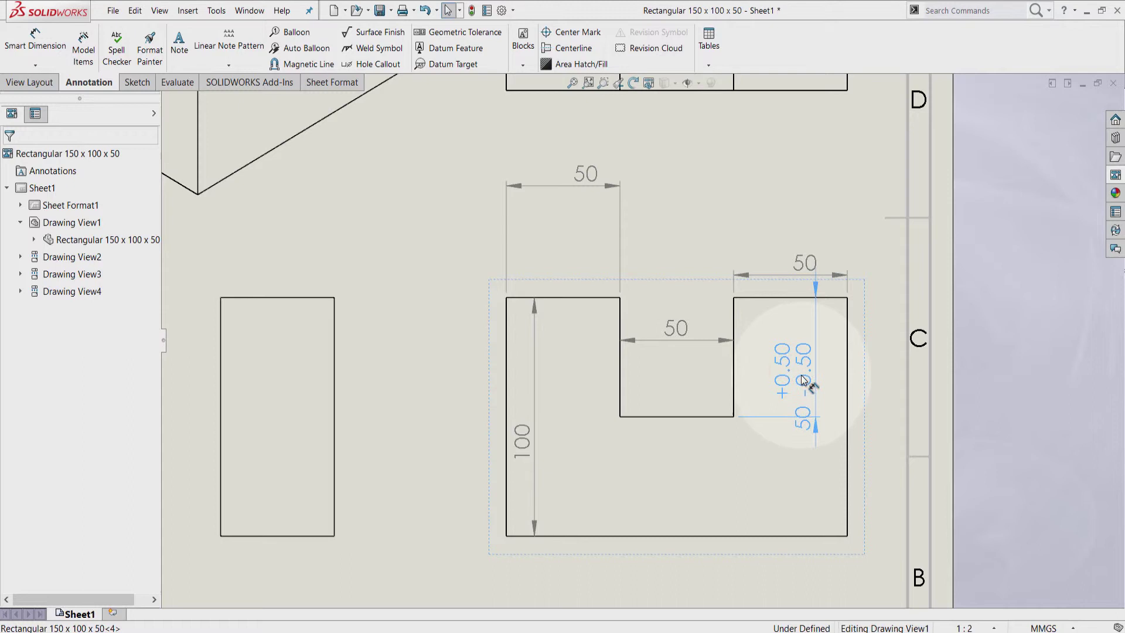
{"action": "left_click", "coordinate": [800, 377]}
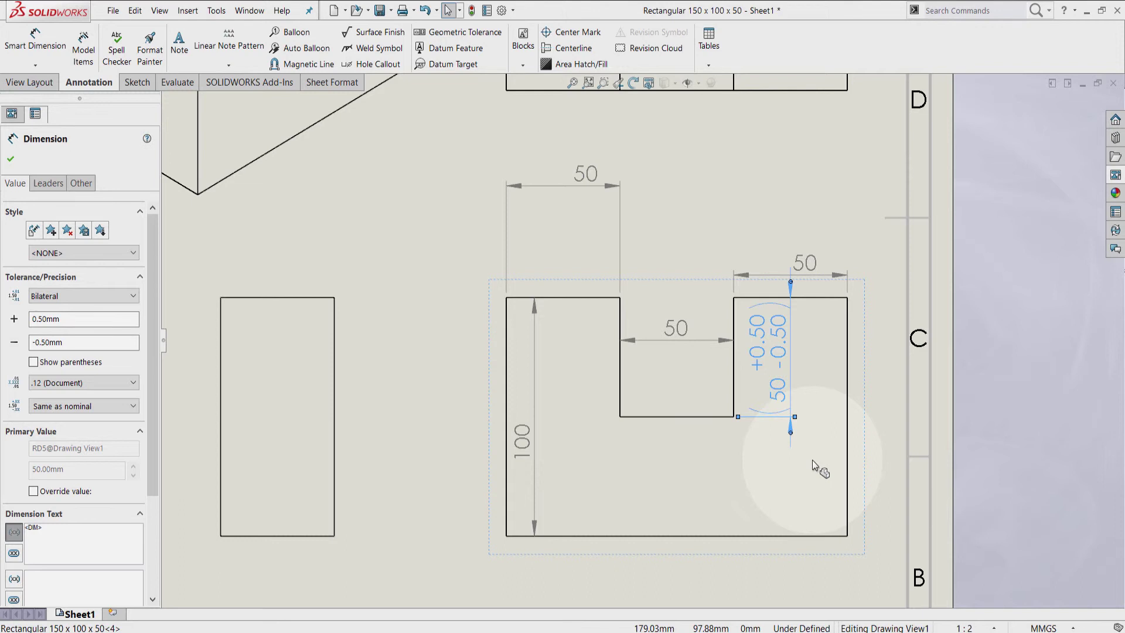
{"action": "left_click", "coordinate": [712, 470]}
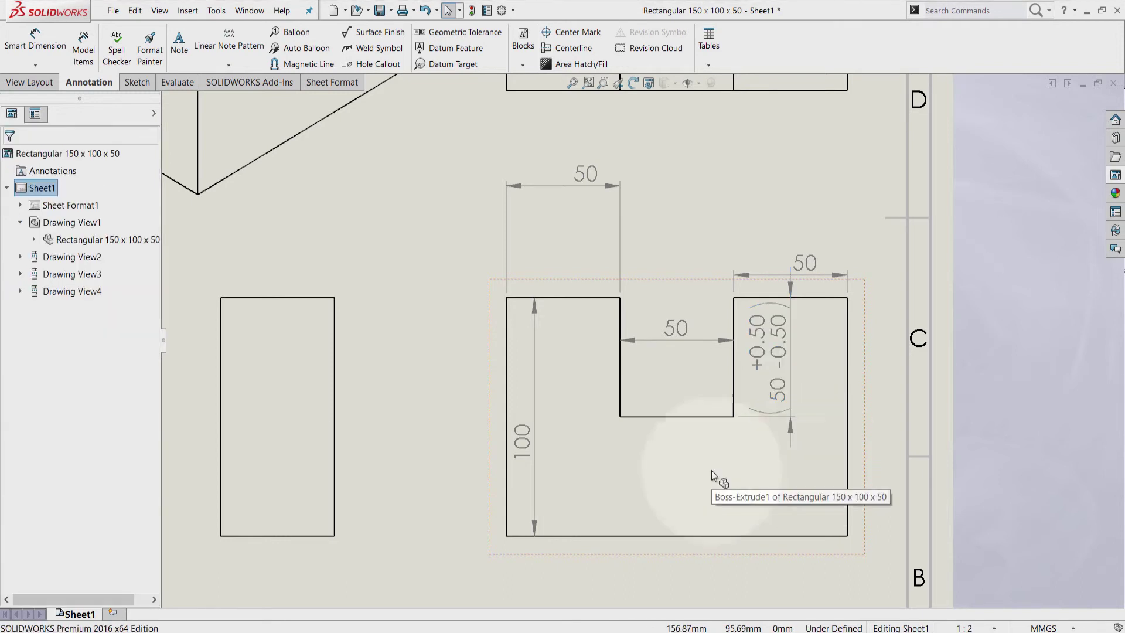